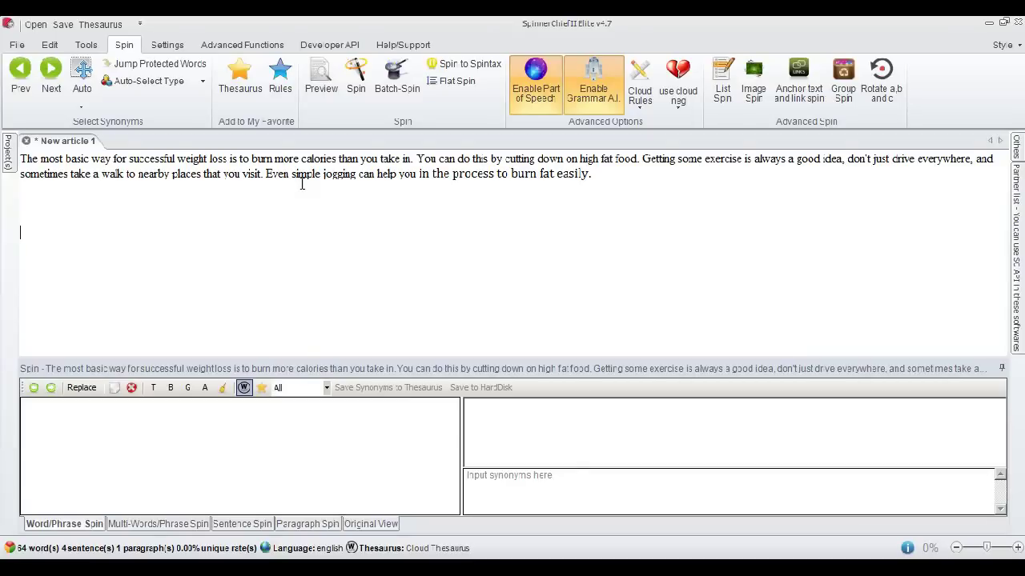
# Step: Open the spin settings for the weight loss article and leave Autospin enabled
pyautogui.click(355, 80)
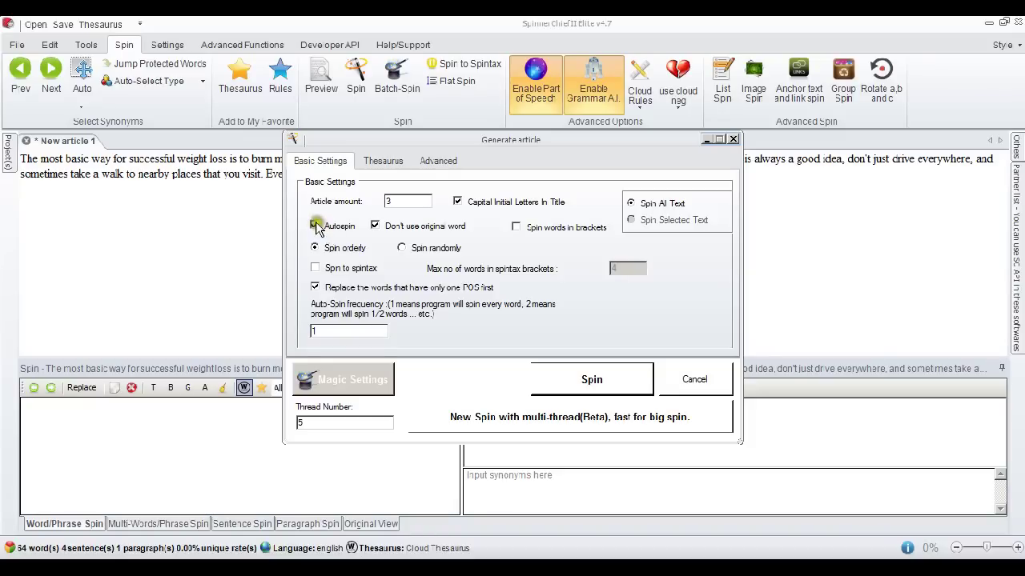
pyautogui.click(314, 227)
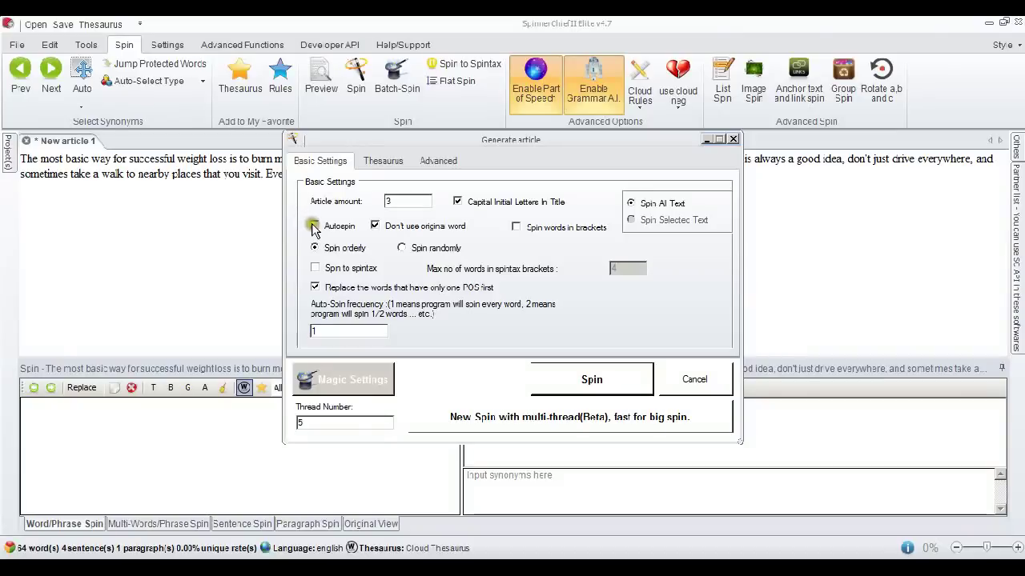
pyautogui.click(314, 227)
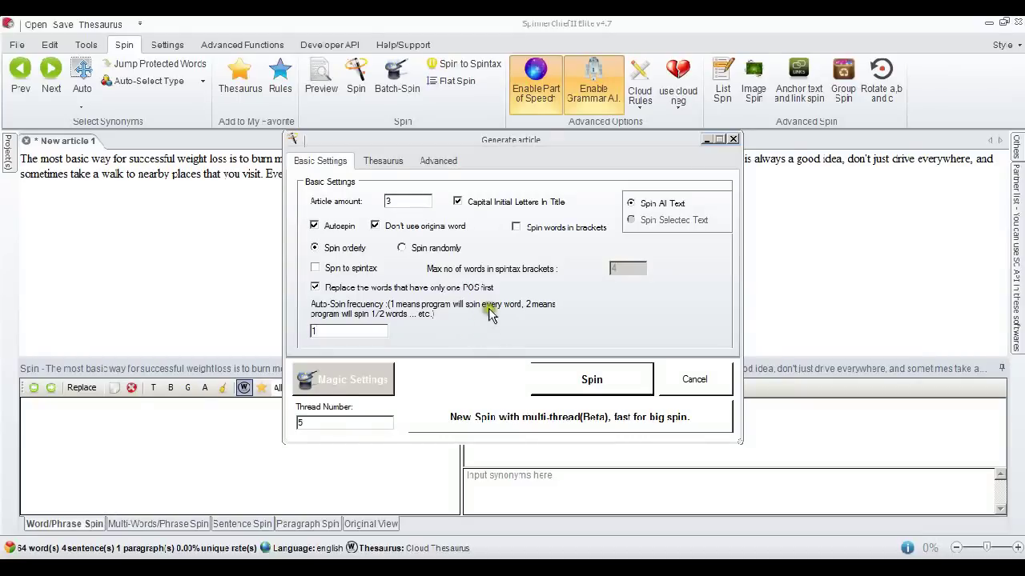
# Step: Try Phrase as the auto replace type in the thesaurus settings, and set it back to Word
pyautogui.click(392, 163)
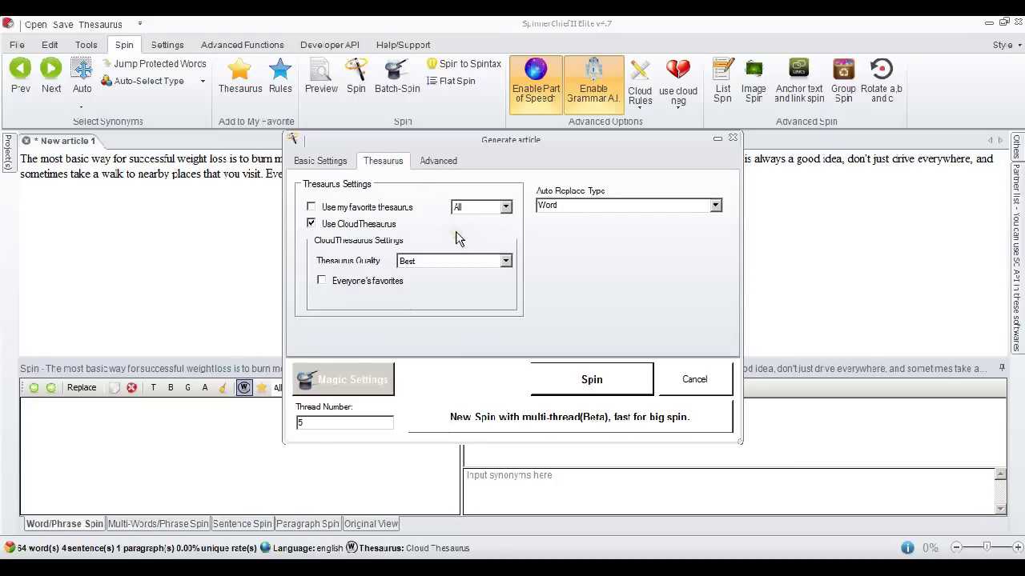
pyautogui.click(716, 207)
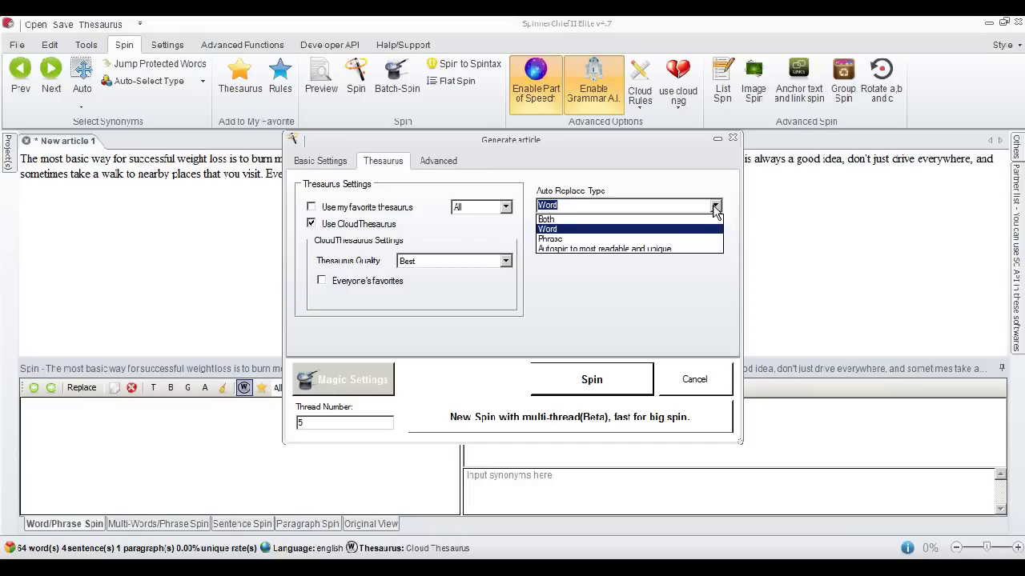
pyautogui.click(708, 230)
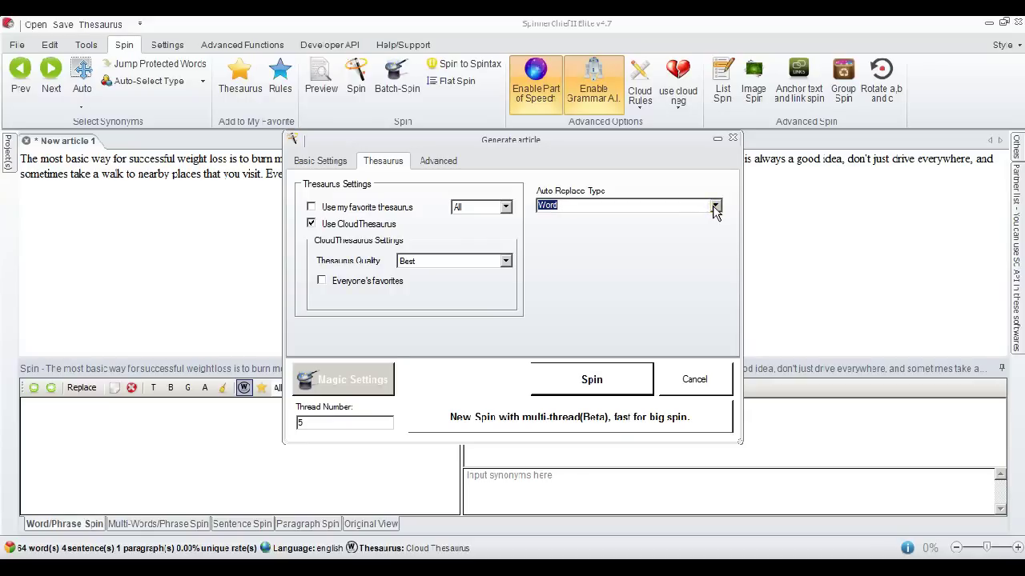
pyautogui.click(715, 206)
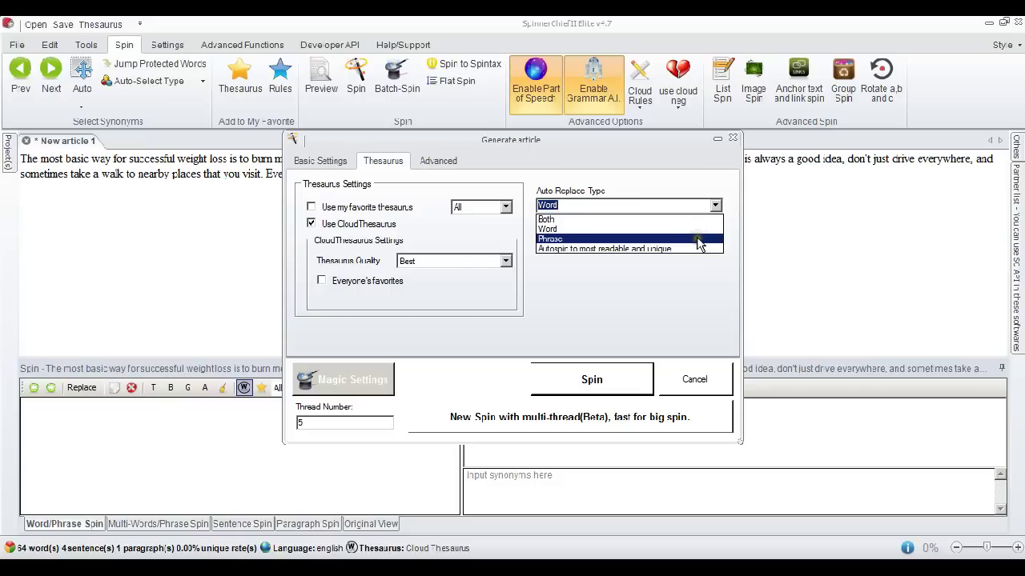
pyautogui.click(697, 240)
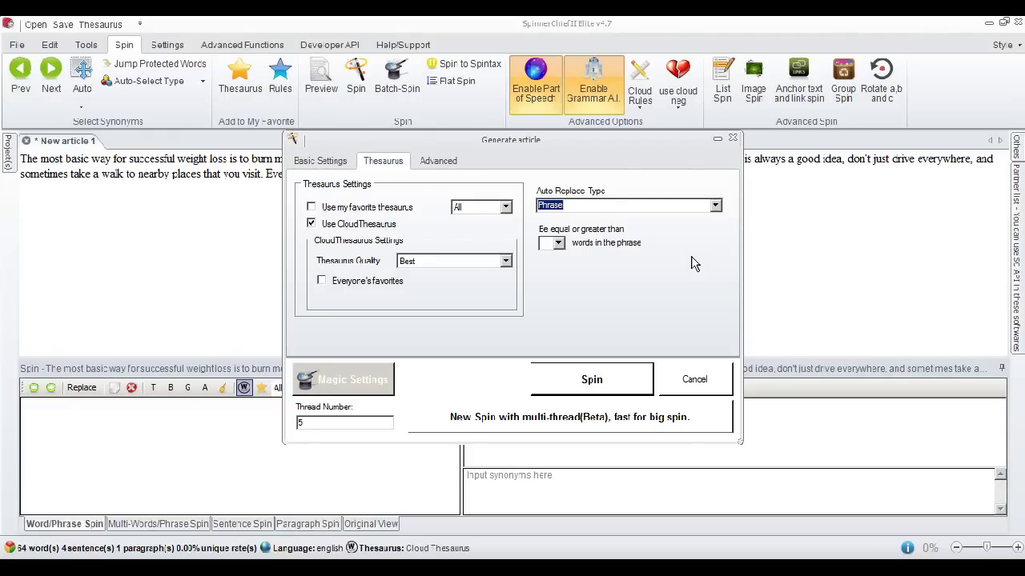
pyautogui.click(715, 206)
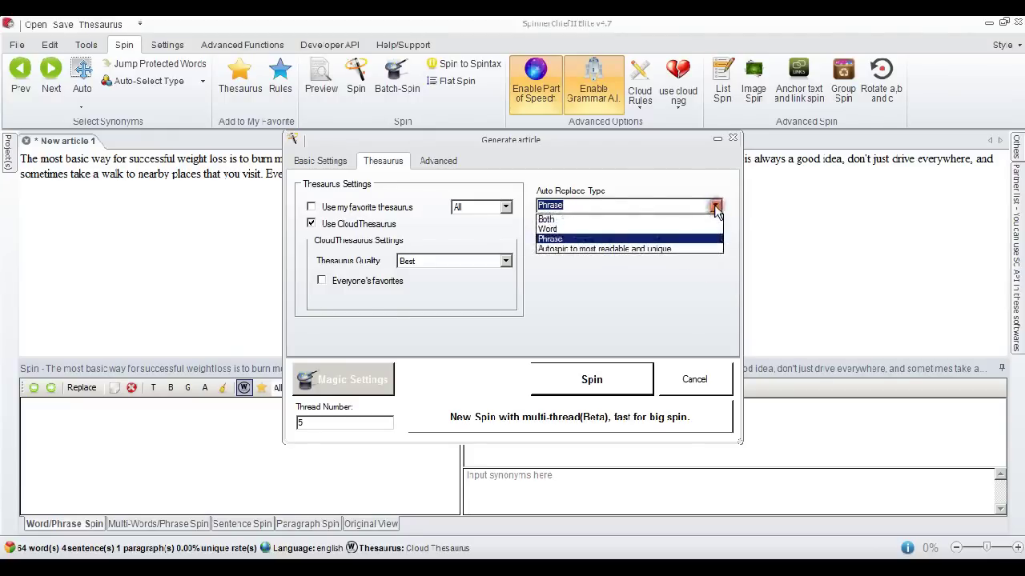
pyautogui.click(701, 230)
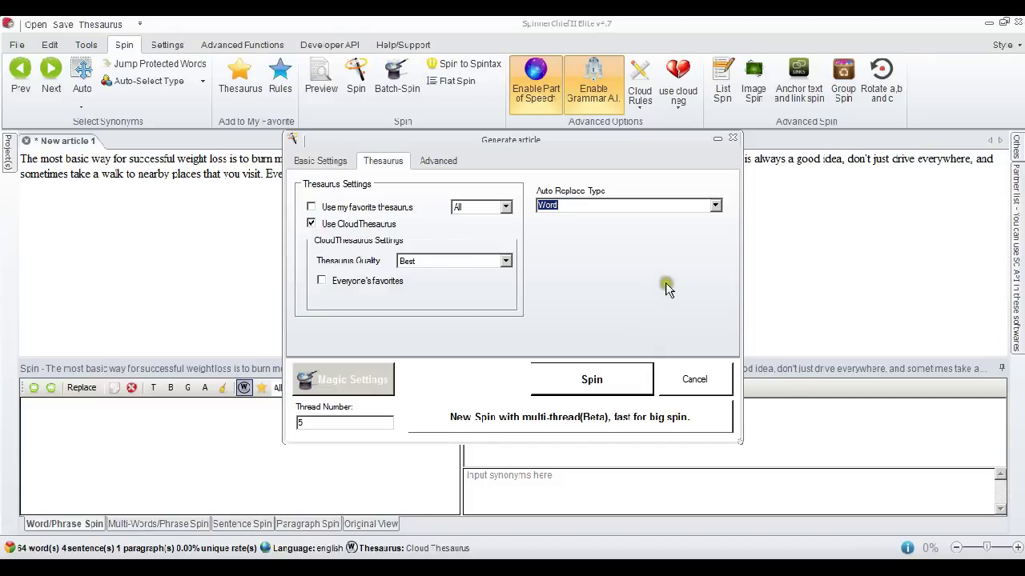
# Step: Spin the whole text into three articles and look through Article 1, Article 2 and Article 3
pyautogui.click(591, 387)
pyautogui.click(591, 386)
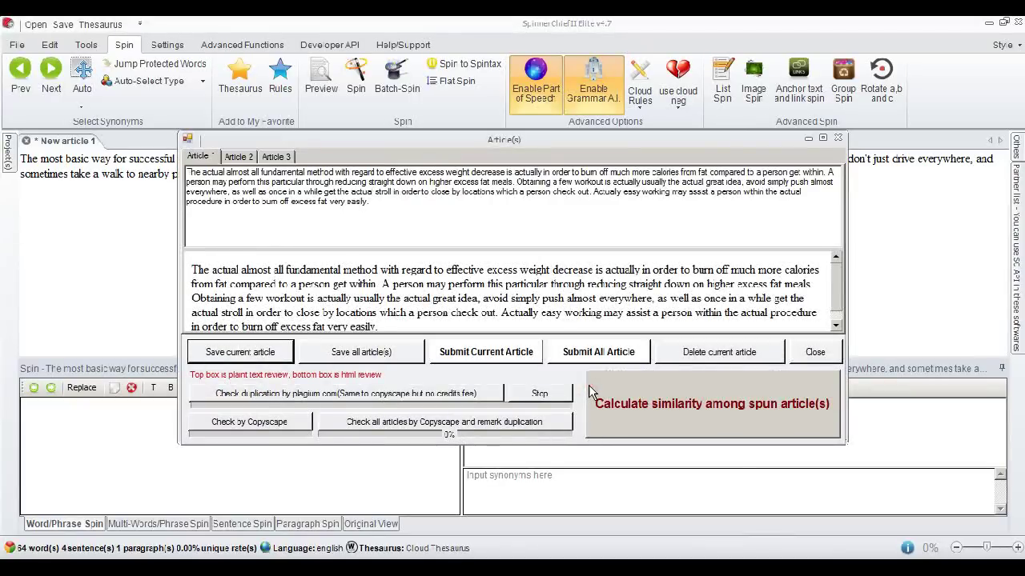
pyautogui.scroll(-1, 838, 298)
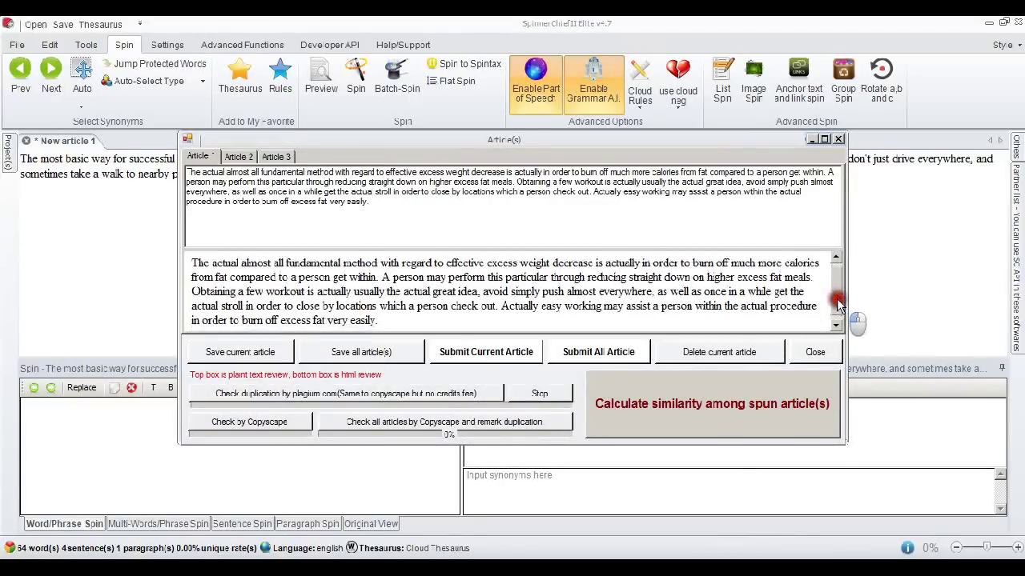
pyautogui.scroll(1, 838, 297)
pyautogui.click(237, 156)
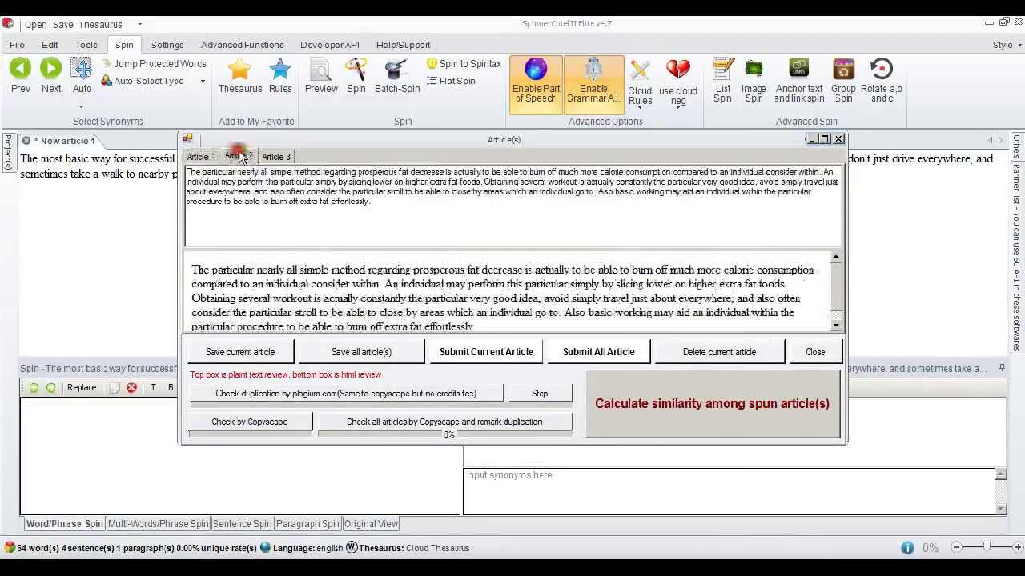
pyautogui.click(275, 156)
pyautogui.click(204, 157)
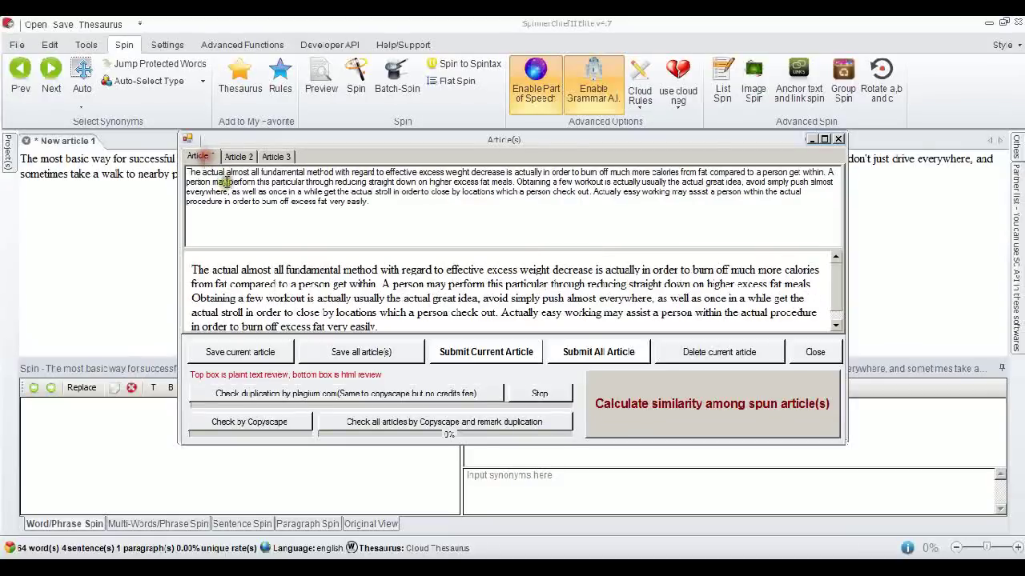
# Step: Read through the spun text of Article 1 in the HTML review box
pyautogui.scroll(-1, 415, 301)
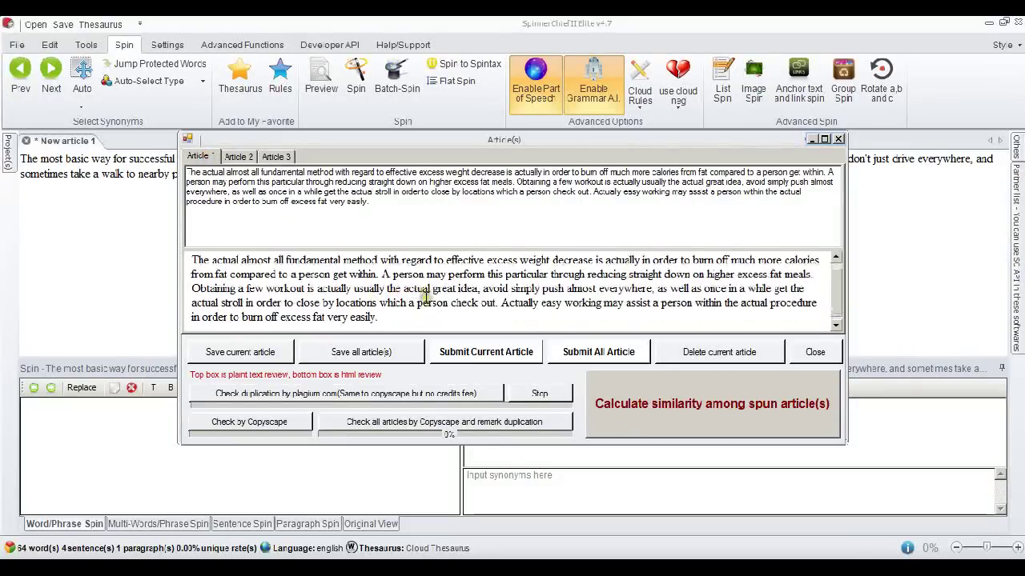
pyautogui.scroll(1, 420, 298)
pyautogui.scroll(-1, 426, 296)
pyautogui.scroll(-1, 428, 294)
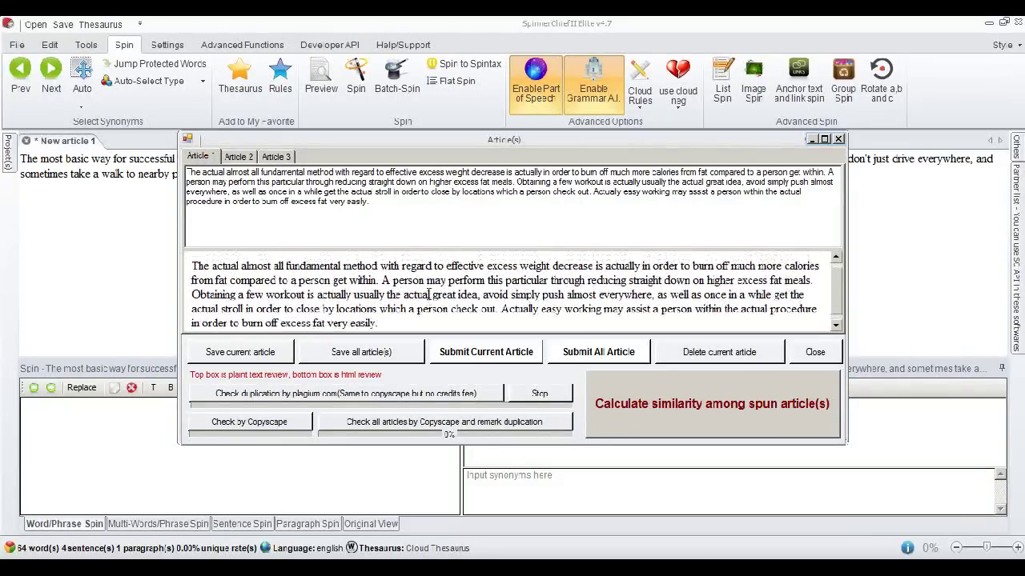
pyautogui.scroll(1, 428, 295)
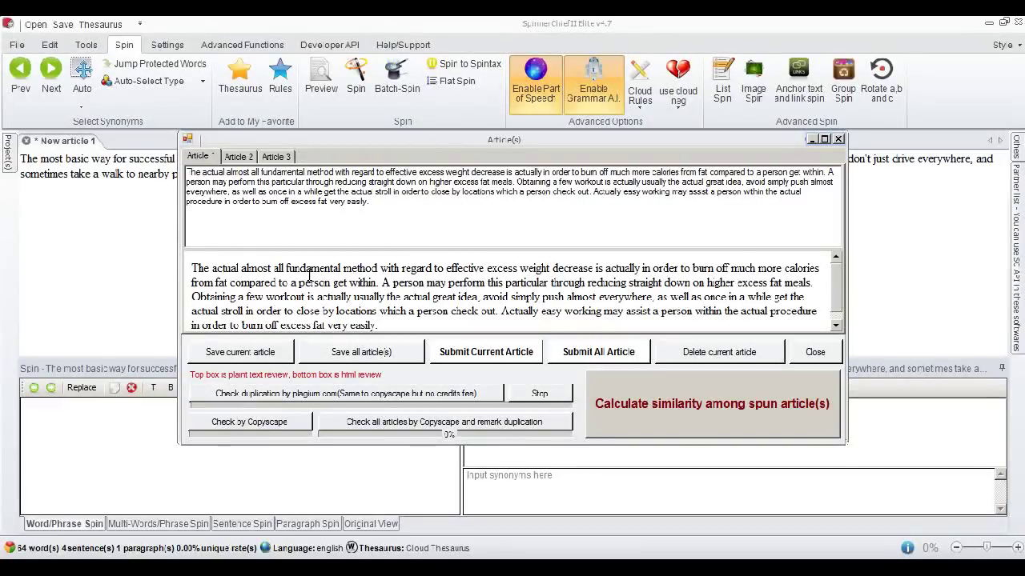
# Step: Close the generated articles, view a spun preview of the source text, and close the preview
pyautogui.click(838, 139)
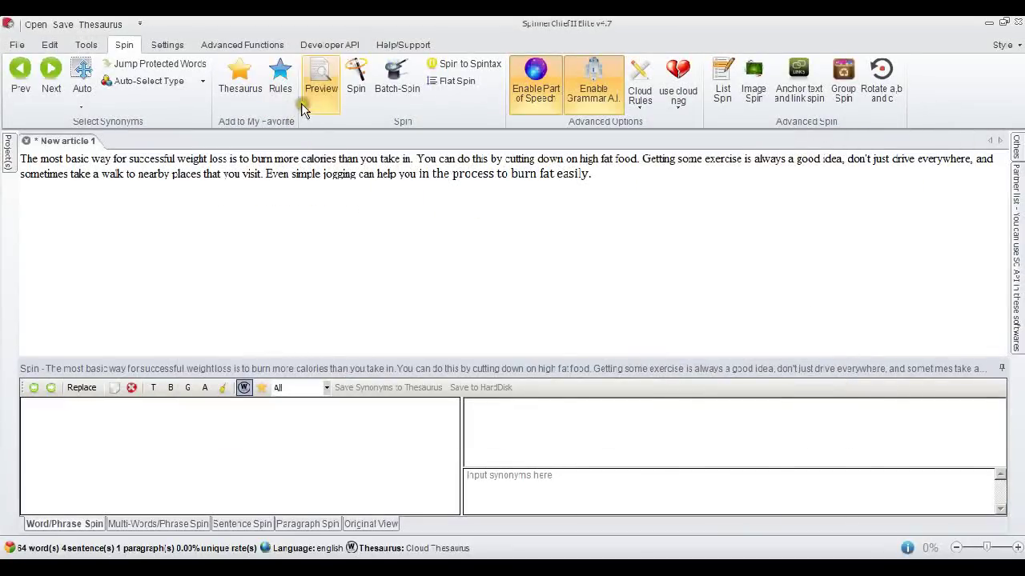
pyautogui.click(321, 91)
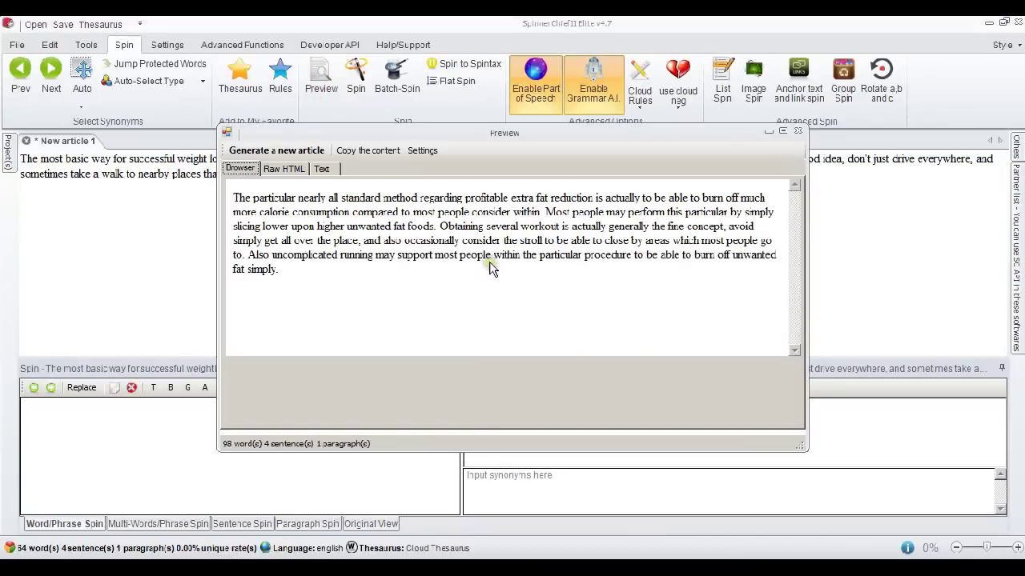
pyautogui.click(797, 130)
# Step: Spin the article with Everyone's favorites enabled and an auto-spin frequency of 3
pyautogui.click(358, 80)
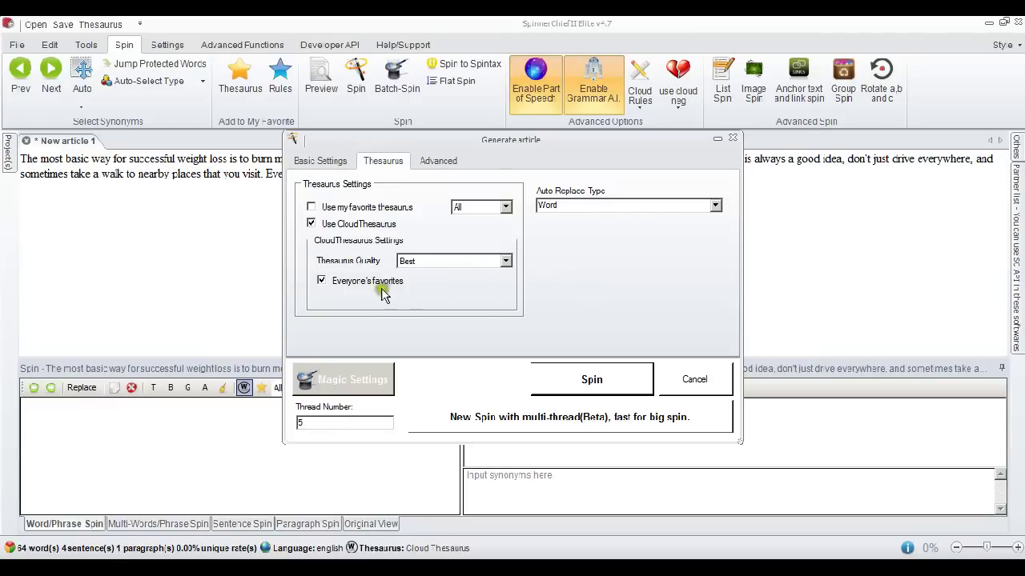
pyautogui.click(322, 281)
pyautogui.click(319, 163)
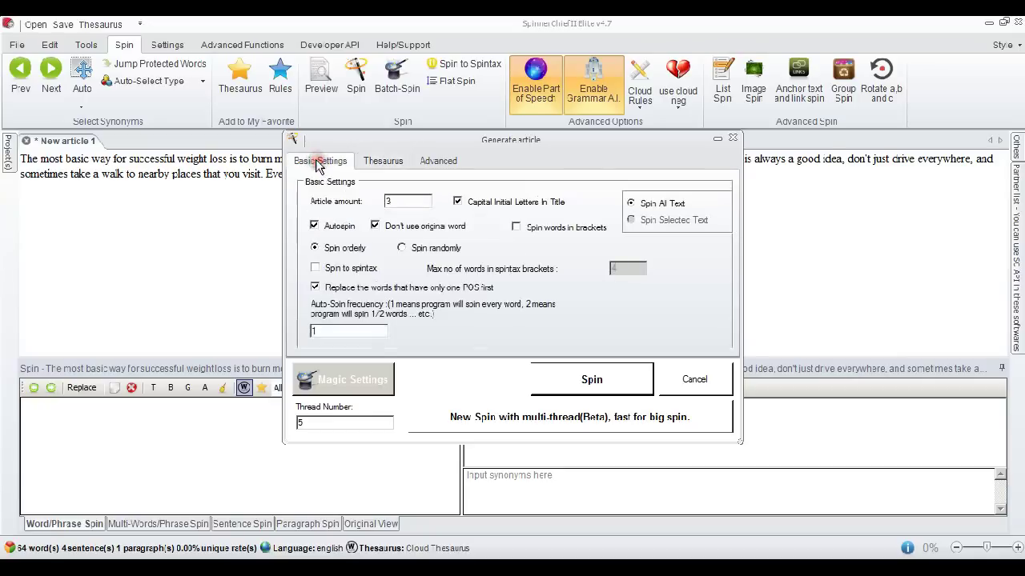
pyautogui.click(370, 331)
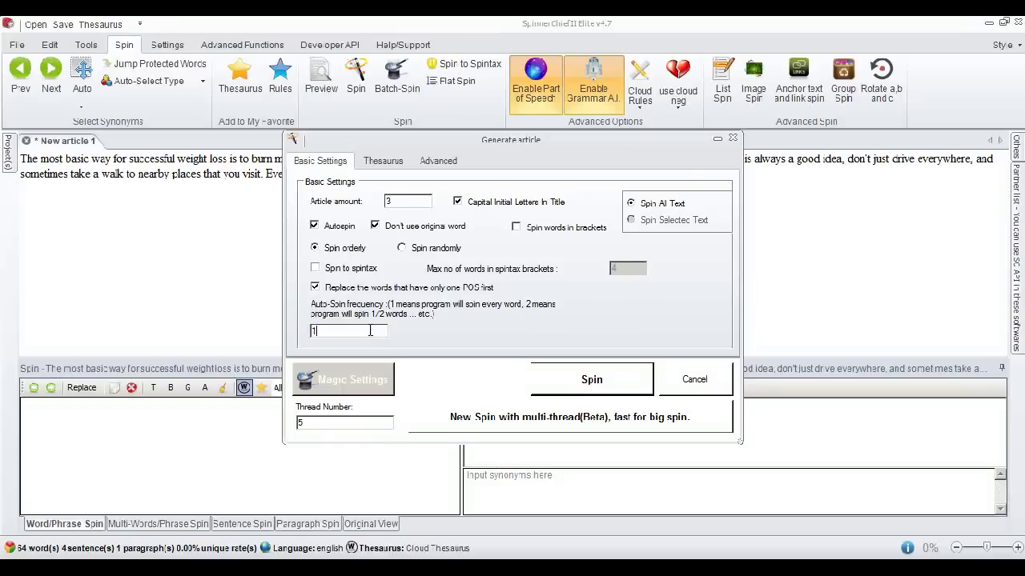
pyautogui.press('BackSpace')
pyautogui.write('3')
pyautogui.click(578, 387)
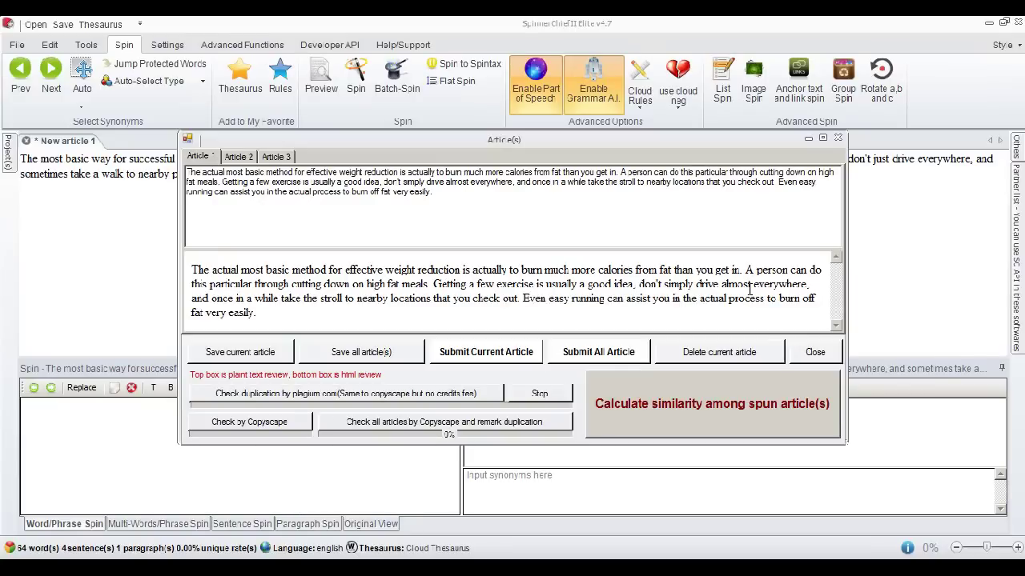
# Step: Close the spun articles and check a preview generated with the less frequent word replacement
pyautogui.click(838, 139)
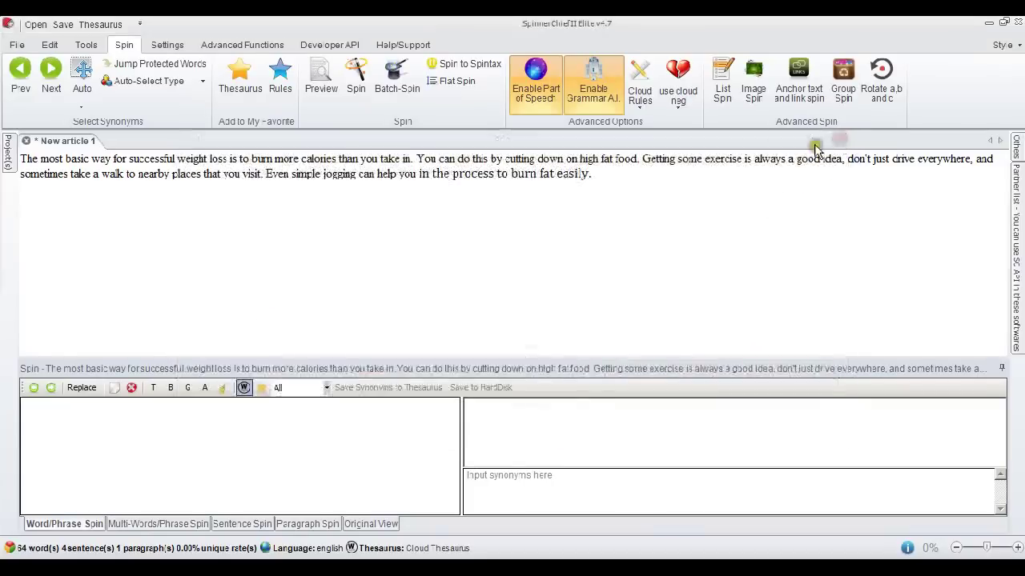
pyautogui.click(325, 104)
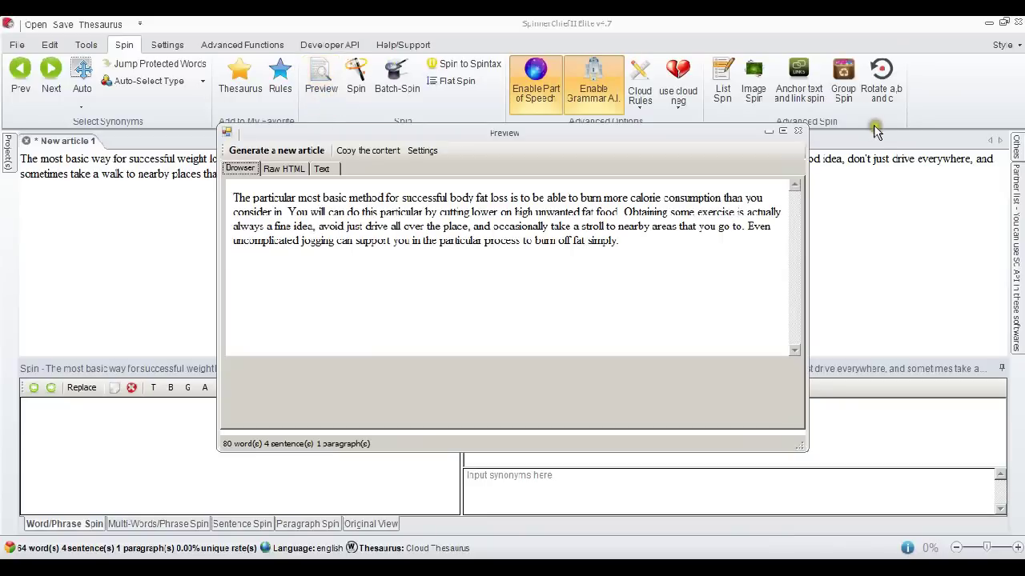
pyautogui.click(798, 130)
# Step: Set the auto replace type to Phrase in the thesaurus options of the spin settings
pyautogui.click(356, 76)
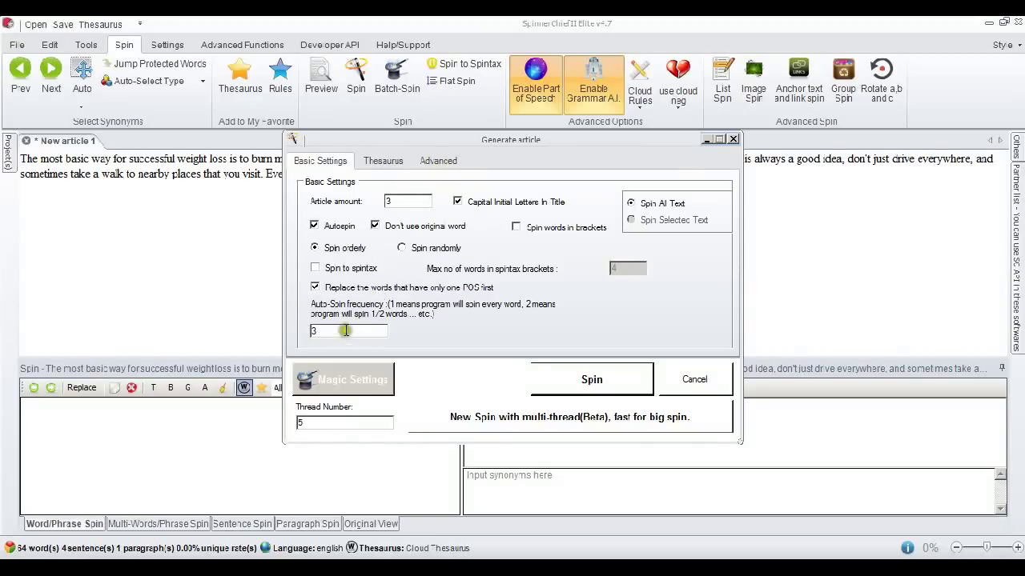
pyautogui.click(384, 167)
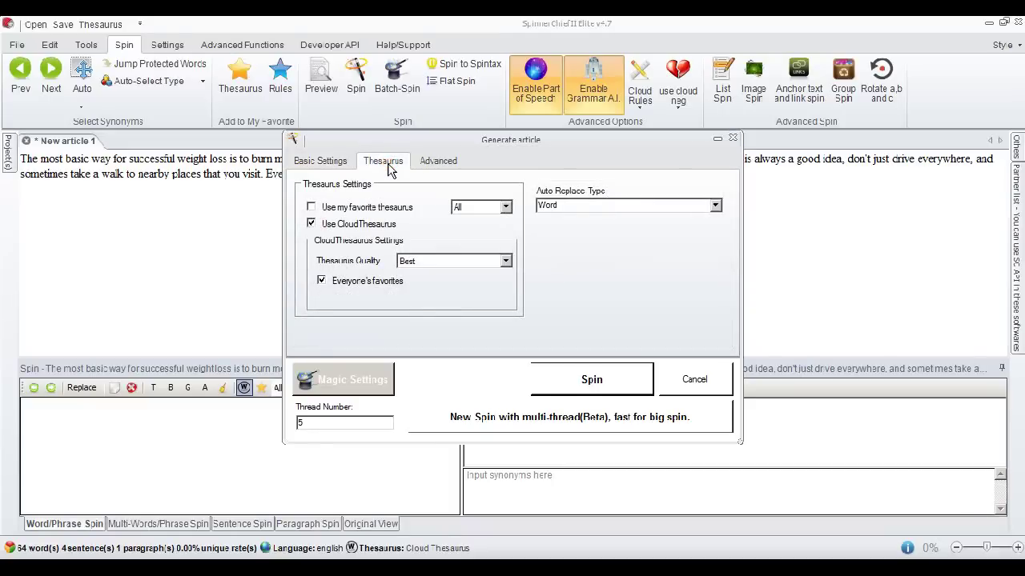
pyautogui.click(629, 239)
pyautogui.click(715, 206)
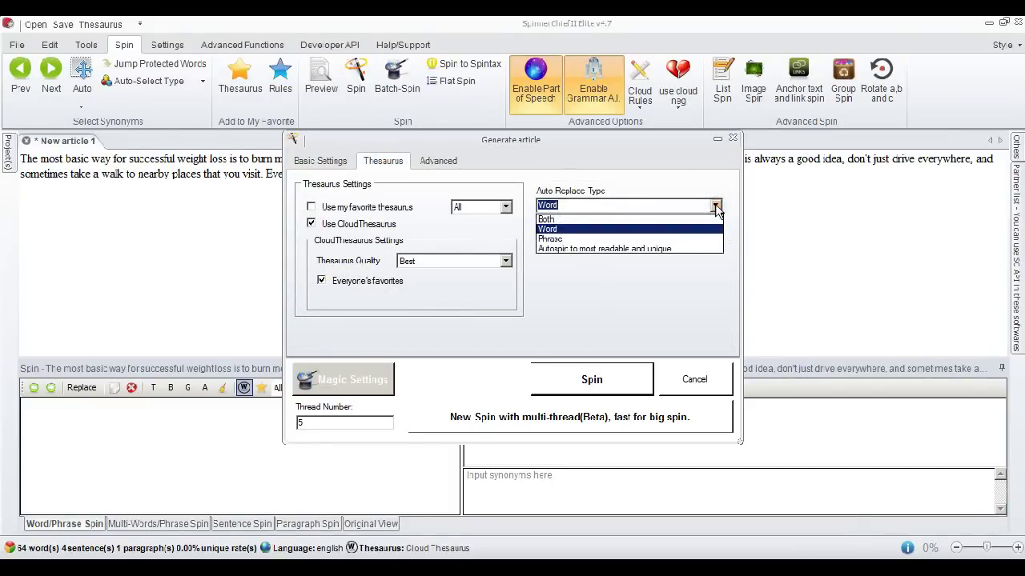
pyautogui.click(687, 241)
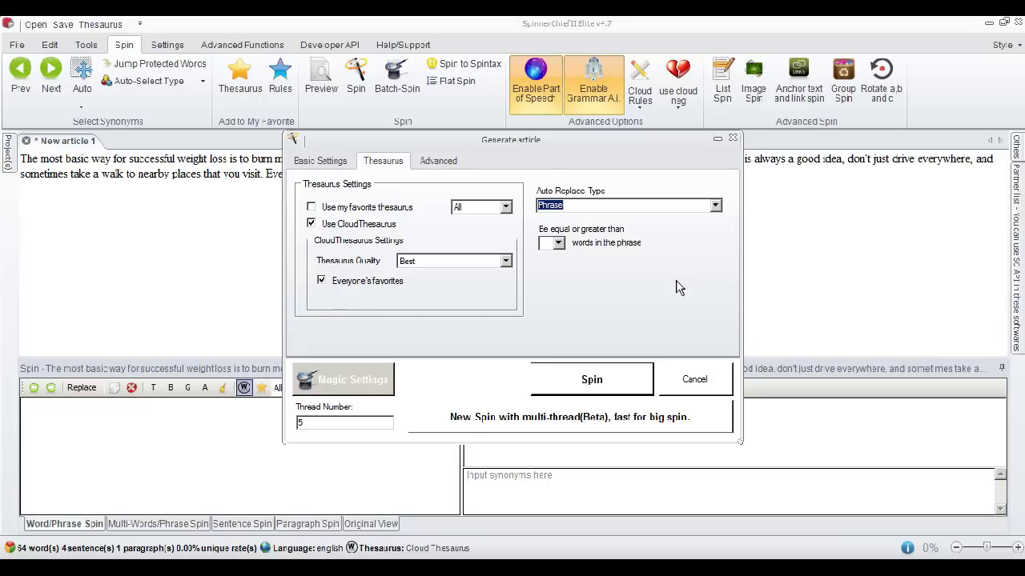
pyautogui.click(676, 287)
pyautogui.click(676, 287)
pyautogui.click(648, 206)
# Step: Spin the article with Everyone's favorites disabled and an auto-spin frequency of 1
pyautogui.click(321, 282)
pyautogui.click(337, 164)
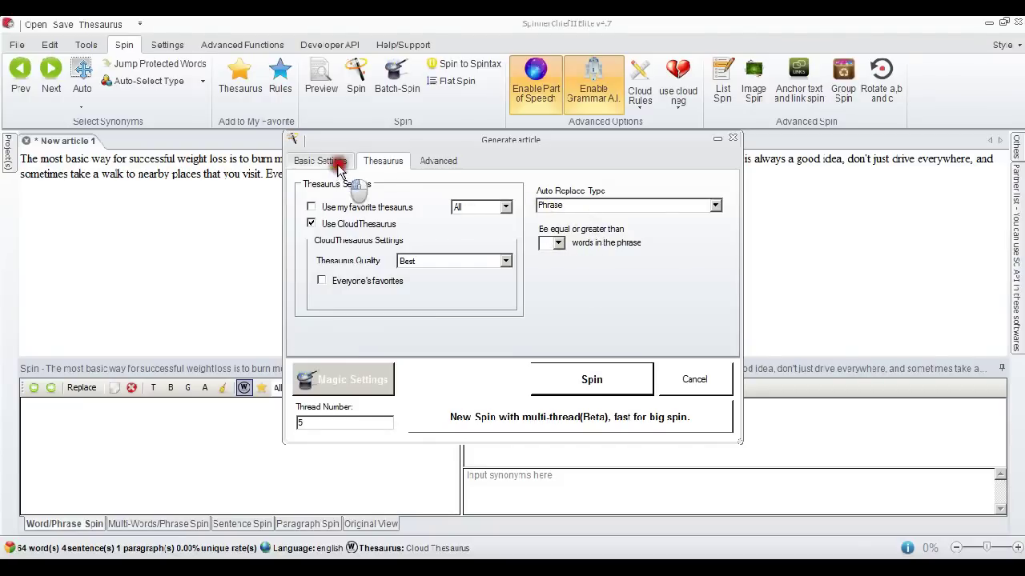
pyautogui.click(336, 330)
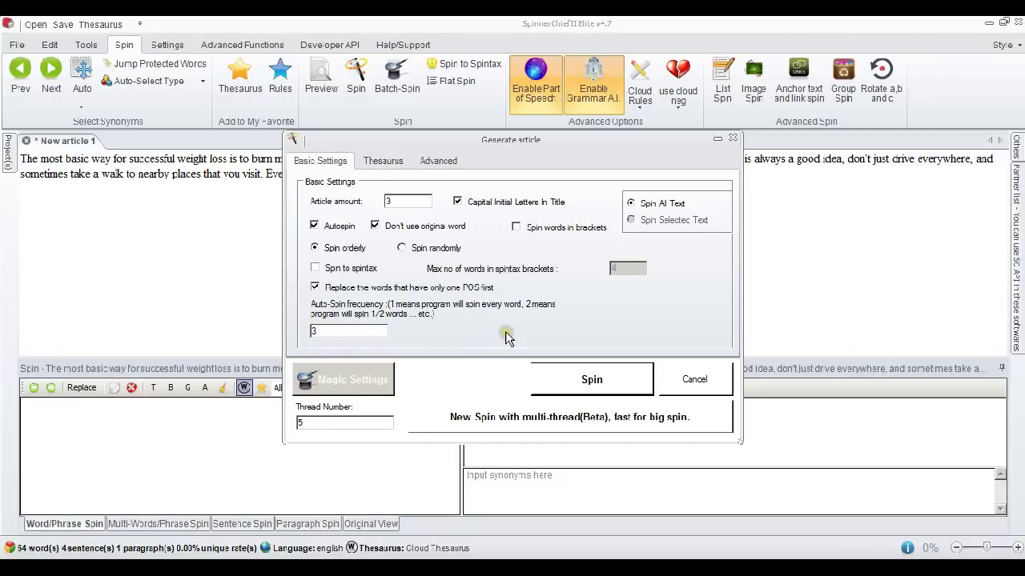
pyautogui.press('BackSpace')
pyautogui.click(613, 381)
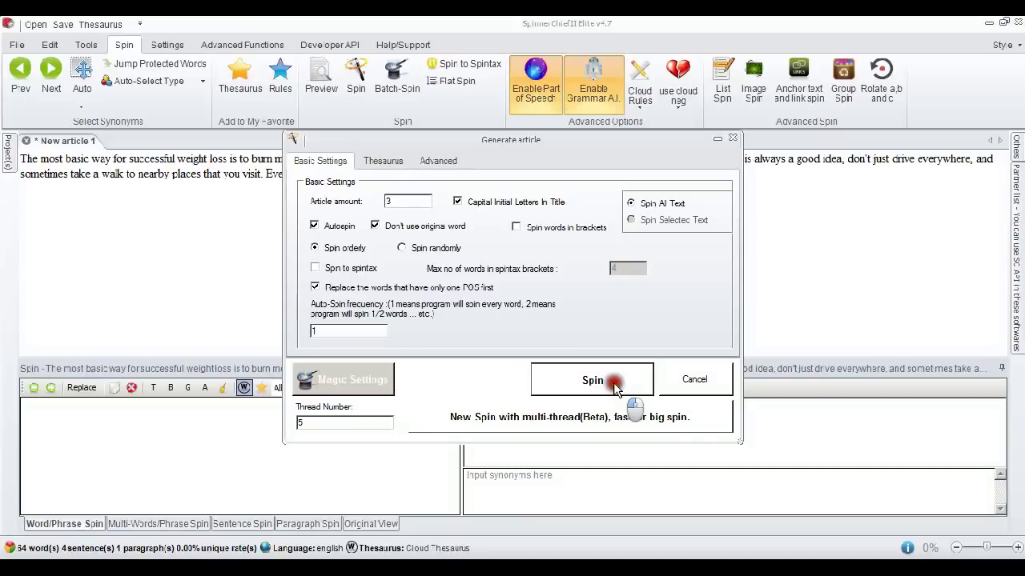